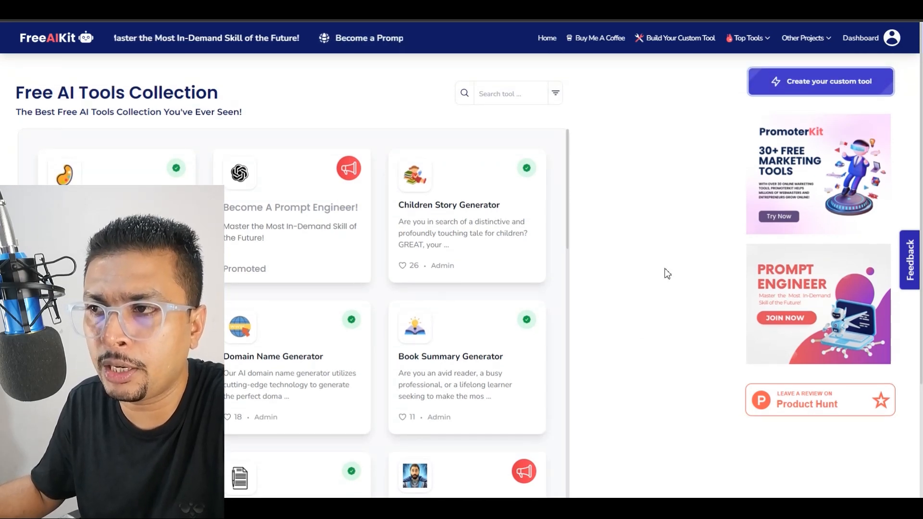
Open the page for building a custom tool.
{"action": "mouse_move", "coordinate": [752, 40]}
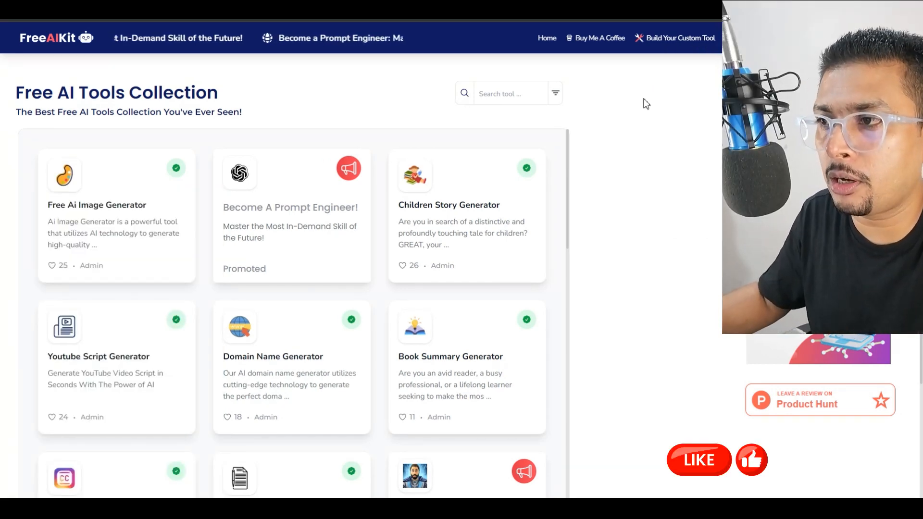
{"action": "left_click", "coordinate": [672, 39]}
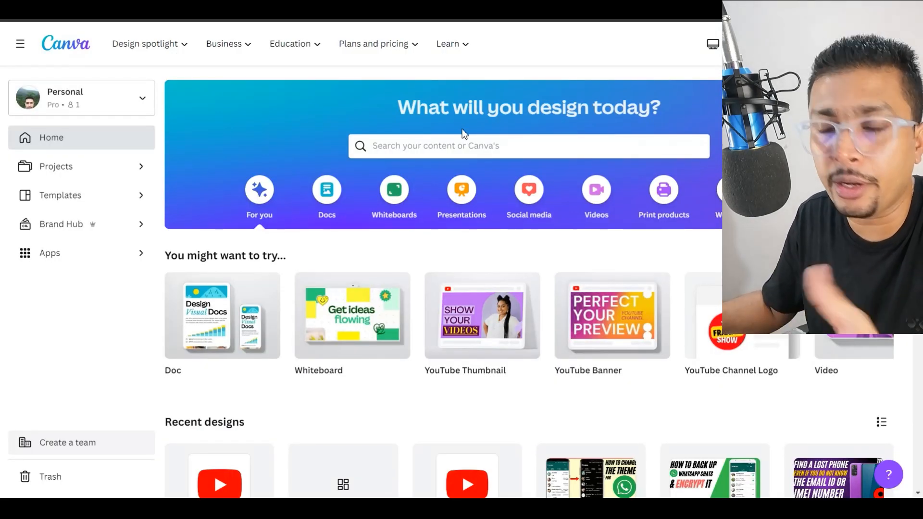
Switch to Canva and create a new custom-size design of 100 × 100 px.
{"action": "left_click", "coordinate": [804, 43]}
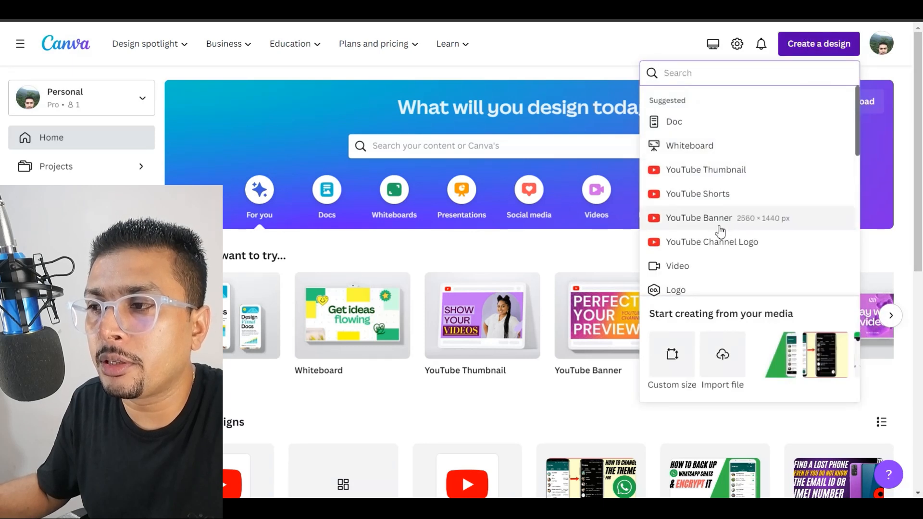
{"action": "left_click", "coordinate": [675, 365]}
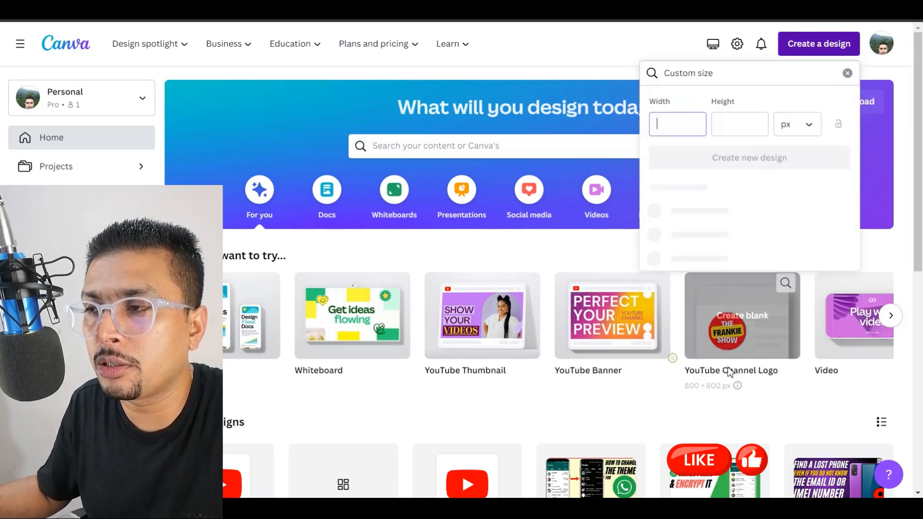
{"action": "type", "text": "1000"}
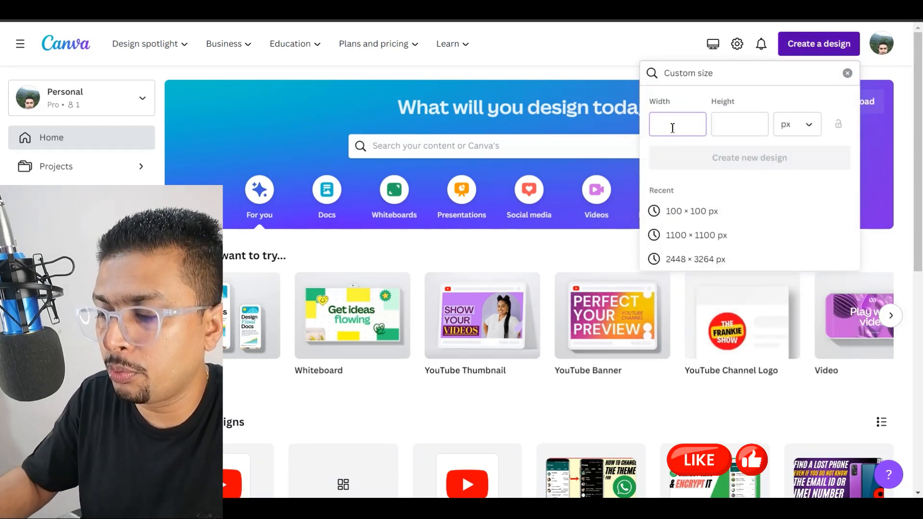
{"action": "key", "text": "BackSpace"}
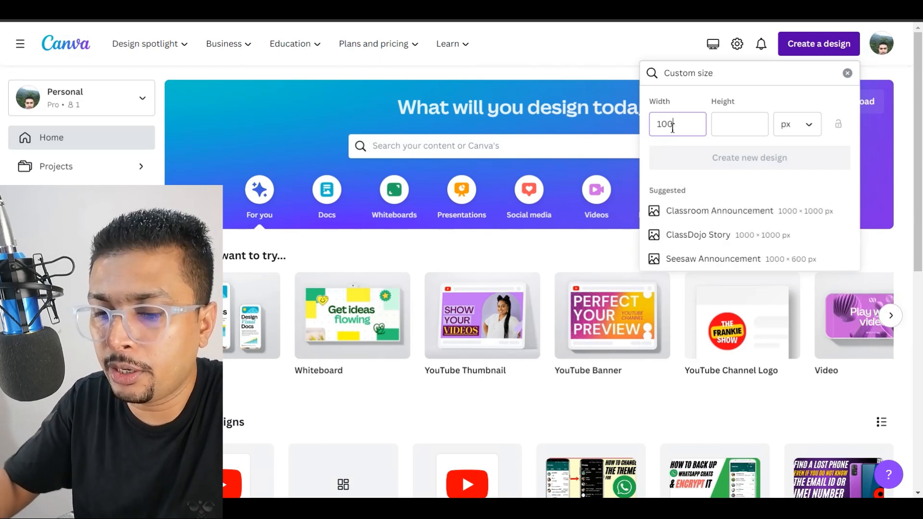
{"action": "key", "text": "Tab"}
{"action": "type", "text": "100"}
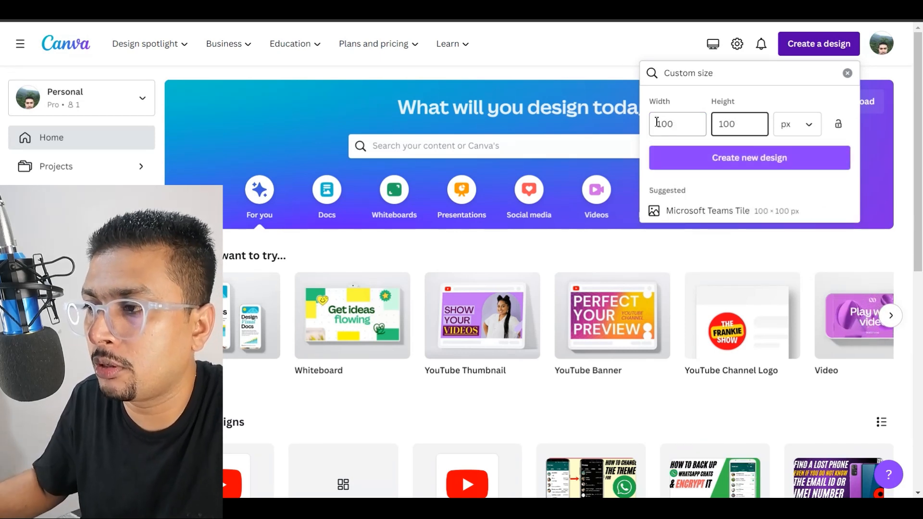
{"action": "key", "text": "Return"}
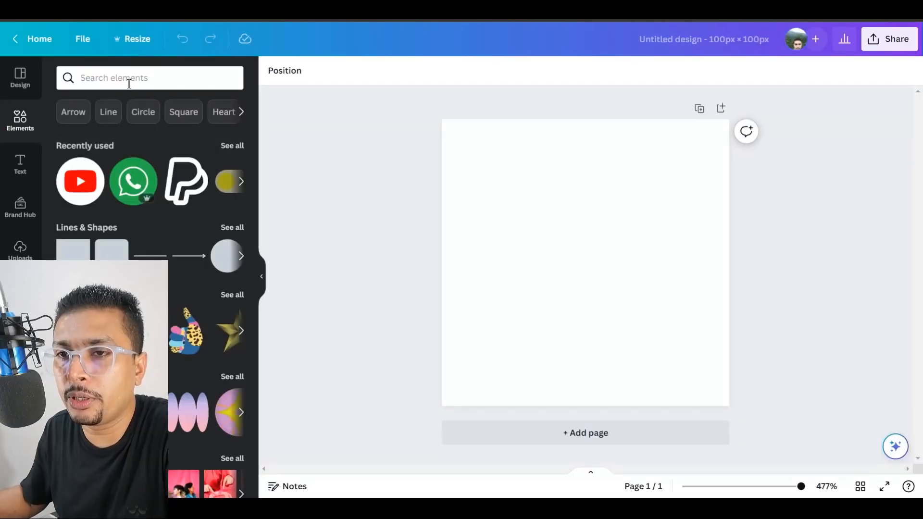
Find "youtube" graphics among the elements, add the round red YouTube logo and enlarge it to fill the page.
{"action": "left_click", "coordinate": [132, 79]}
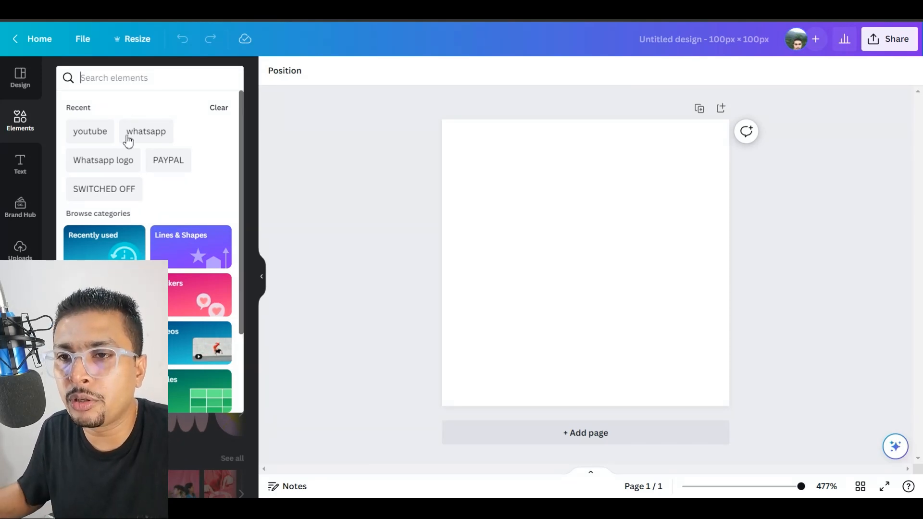
{"action": "left_click", "coordinate": [107, 126]}
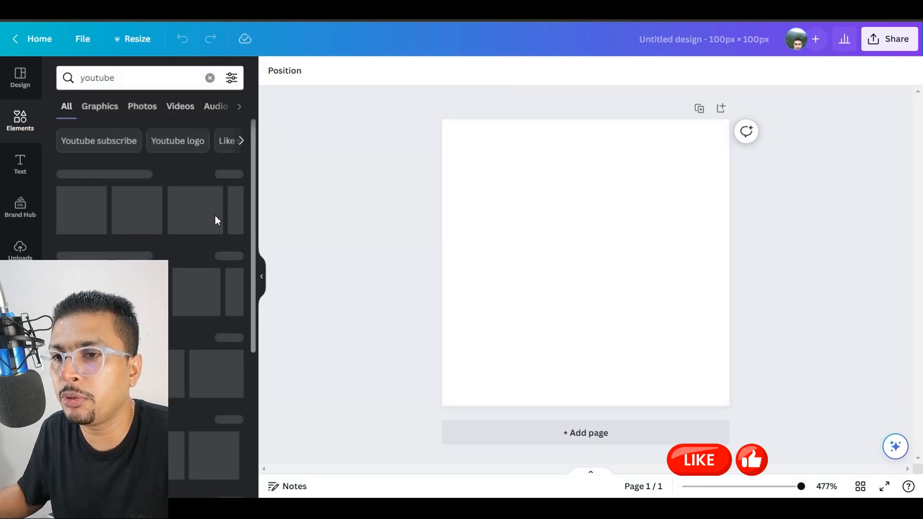
{"action": "left_click", "coordinate": [233, 176]}
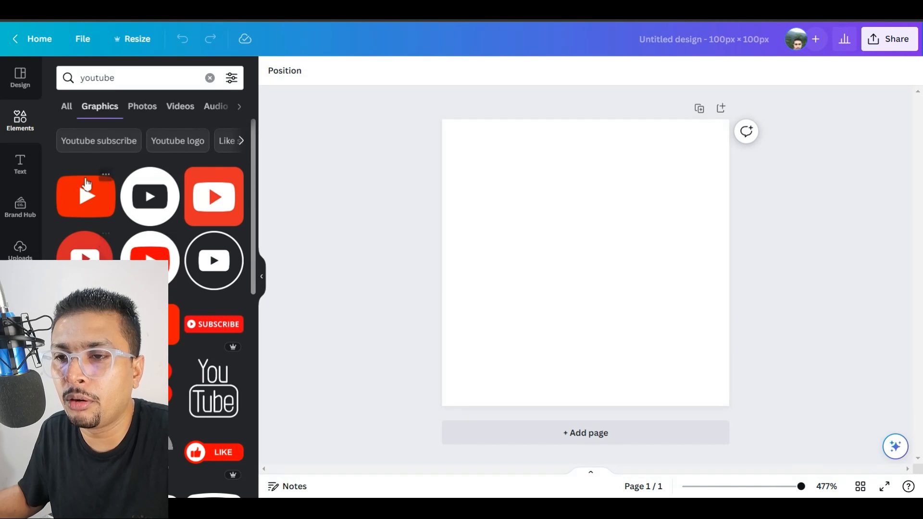
{"action": "left_click", "coordinate": [84, 259]}
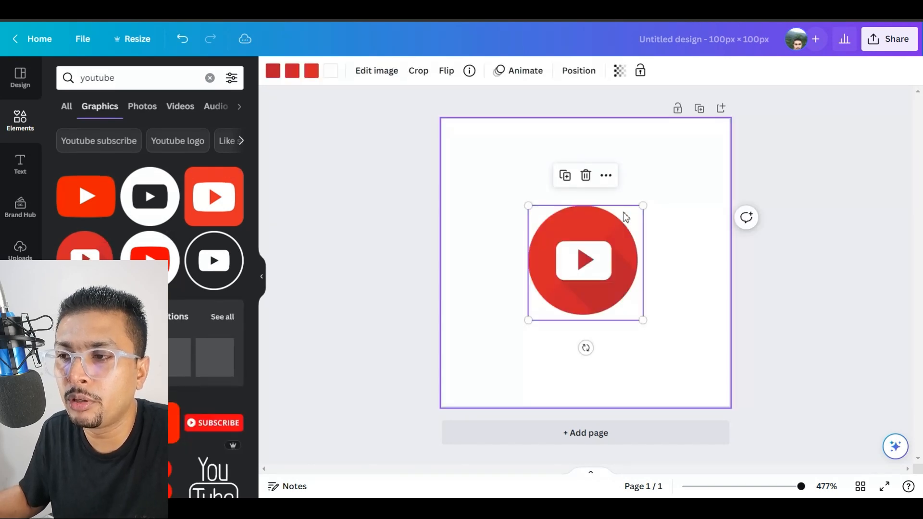
{"action": "left_click_drag", "start_coordinate": [531, 206], "coordinate": [410, 155]}
{"action": "left_click_drag", "start_coordinate": [644, 321], "coordinate": [729, 407]}
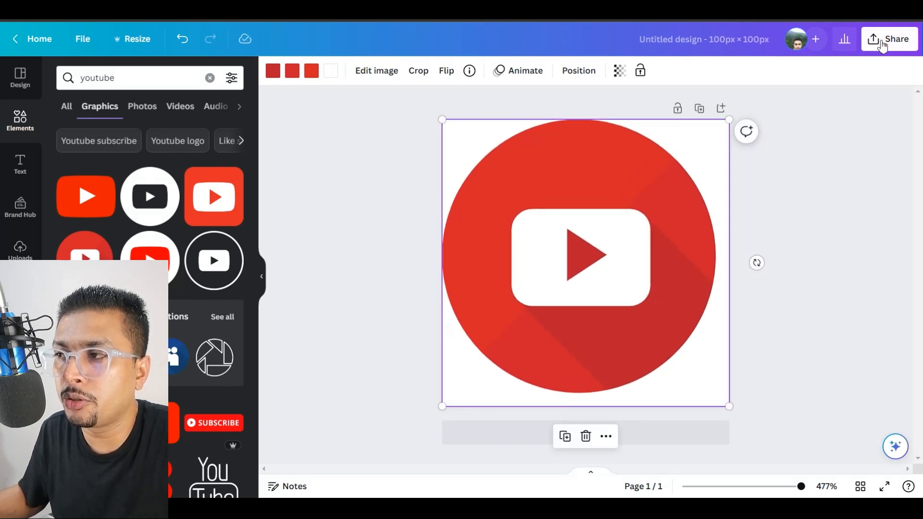
Download the logo design as a PNG with file compression turned on.
{"action": "left_click", "coordinate": [898, 44]}
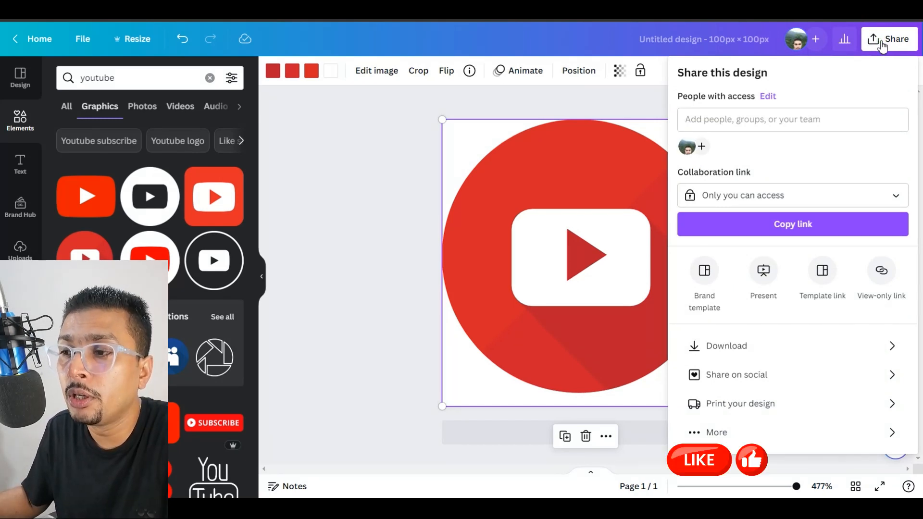
{"action": "left_click", "coordinate": [801, 347]}
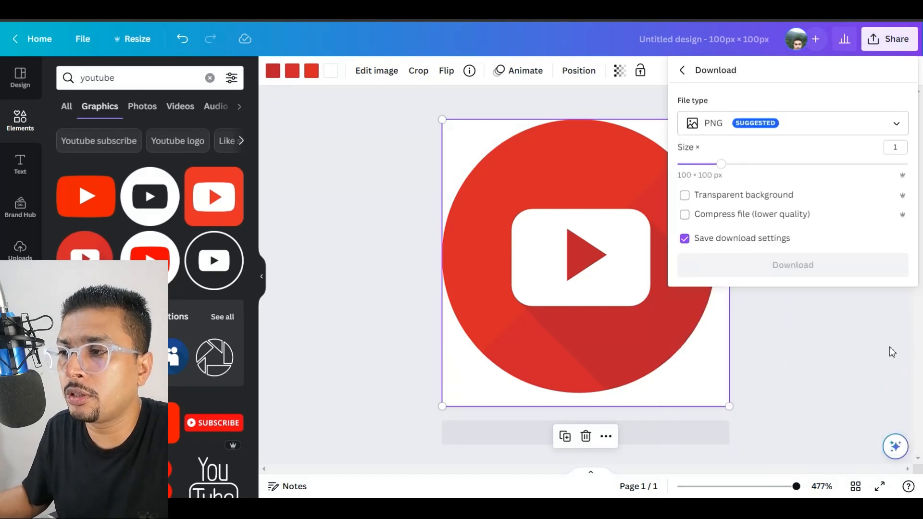
{"action": "left_click", "coordinate": [684, 215]}
{"action": "left_click", "coordinate": [791, 265]}
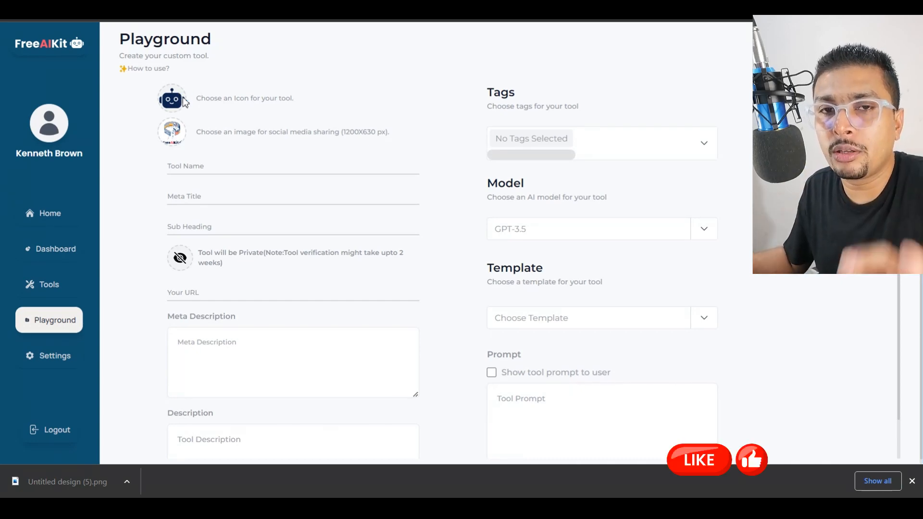
In the FreeAIKit Playground, upload "Untitled design (5)" as both the tool icon and the social media sharing image.
{"action": "left_click", "coordinate": [184, 100]}
{"action": "left_click", "coordinate": [151, 83]}
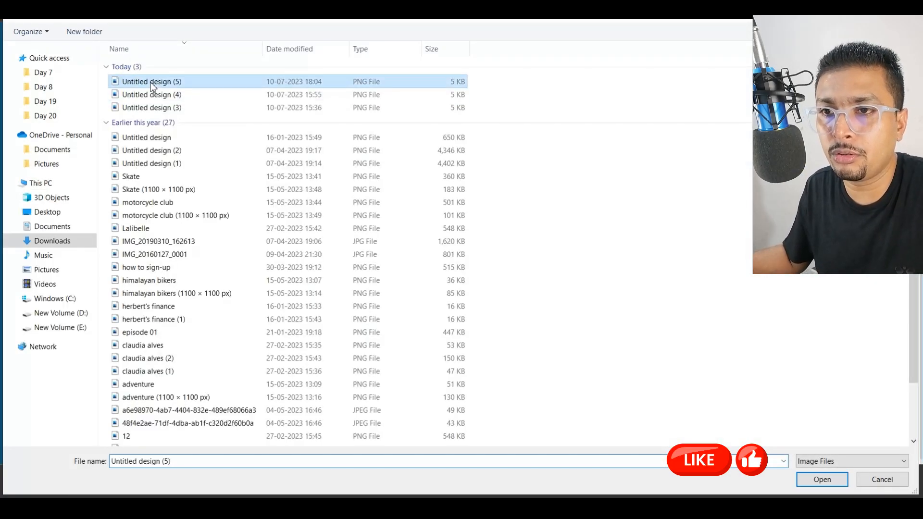
{"action": "double_click", "coordinate": [151, 83]}
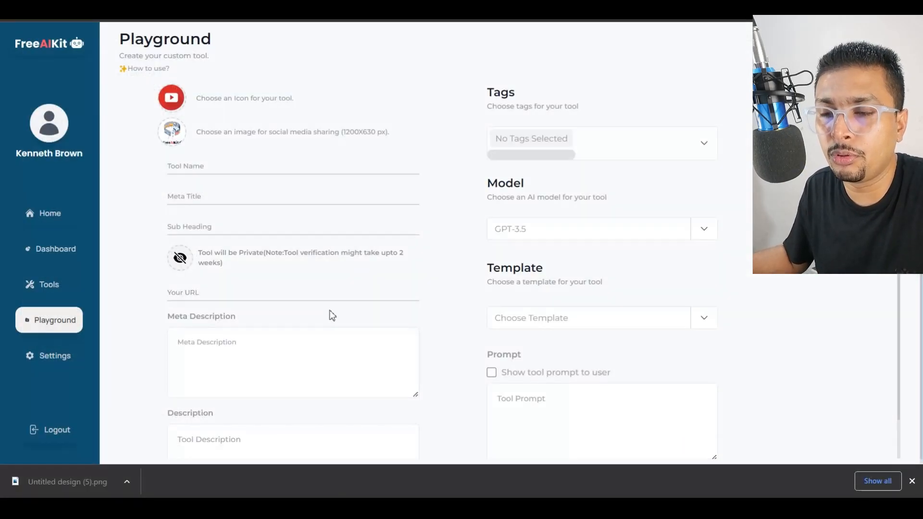
{"action": "left_click", "coordinate": [179, 137]}
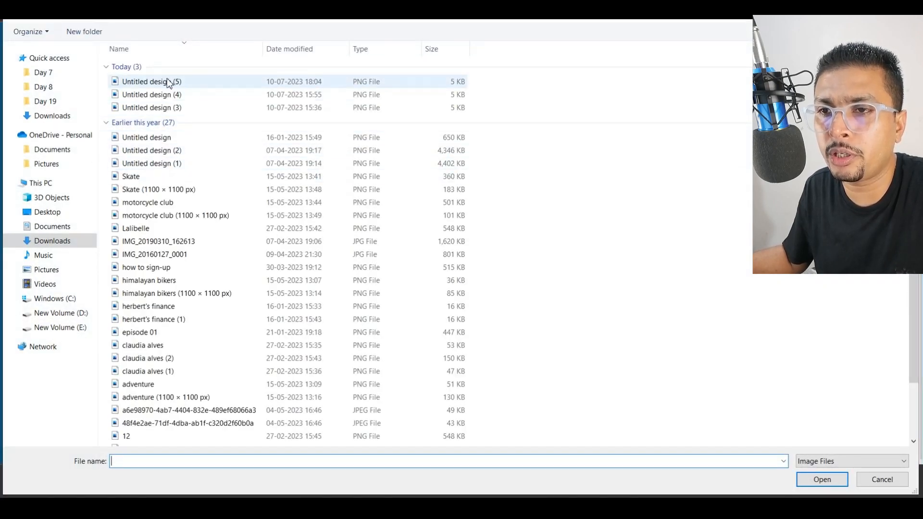
{"action": "double_click", "coordinate": [170, 82]}
Enter "YouTube Custom Thumbnail Creator" as the tool name and the meta title.
{"action": "left_click", "coordinate": [240, 189]}
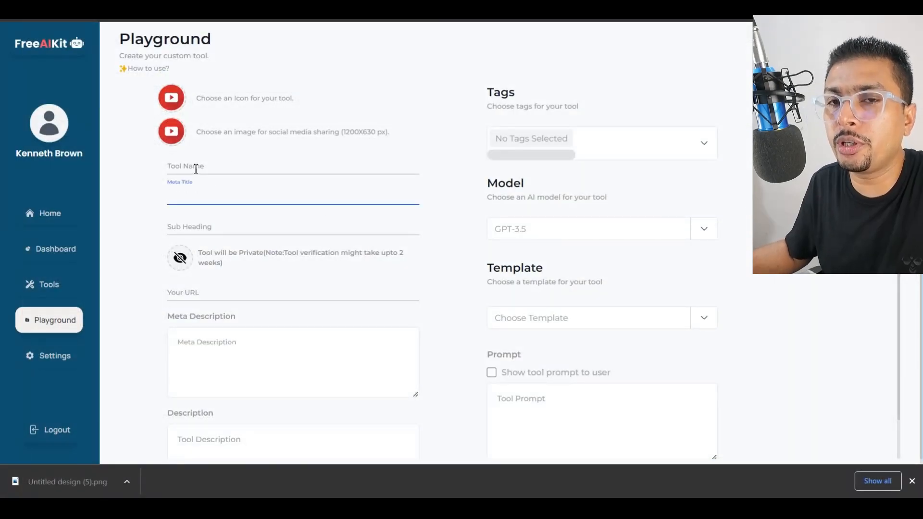
{"action": "left_click", "coordinate": [196, 168]}
{"action": "type", "text": "YouTube Custom Thumbnail Creator"}
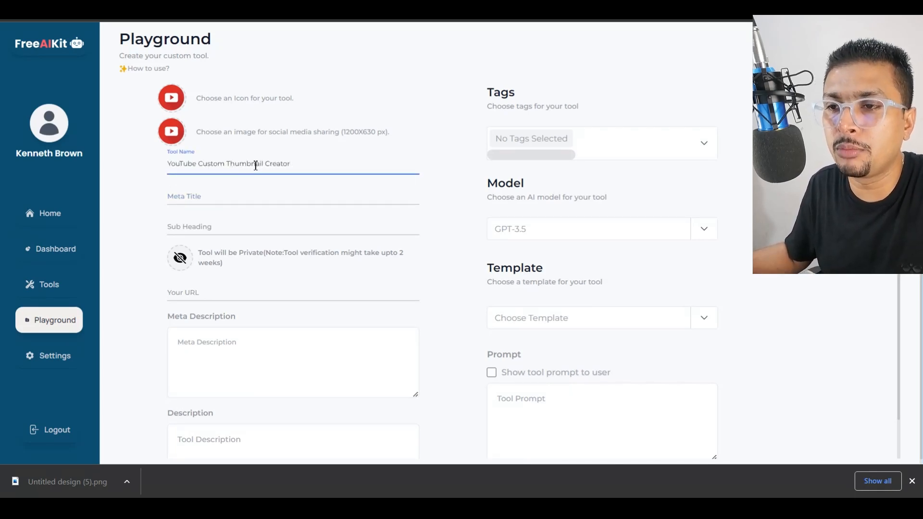
{"action": "left_click", "coordinate": [187, 199]}
{"action": "type", "text": "YouTube Custom Thumbnail Creator"}
Set the sub heading to "Create YouTube Custom Thumbnail That Are Attractive".
{"action": "left_click", "coordinate": [193, 224]}
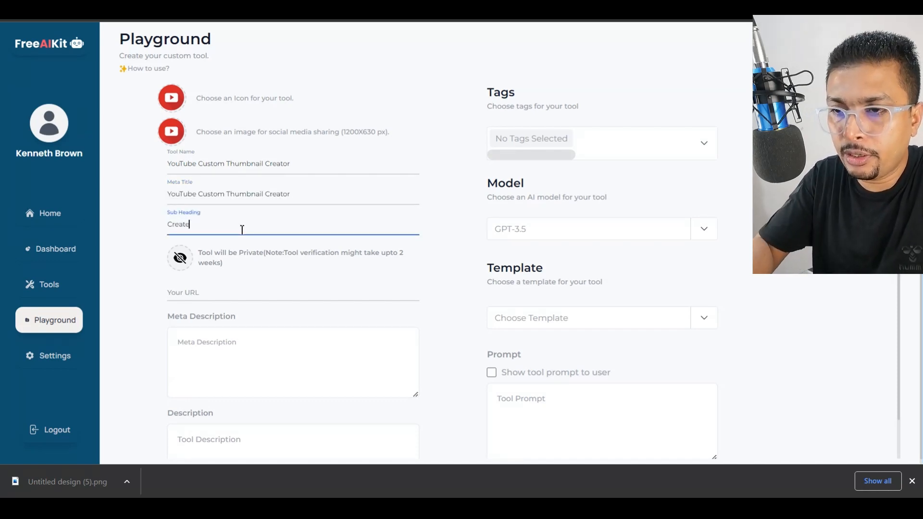
{"action": "type", "text": "Create"}
{"action": "type", "text": "YouTube Custom Thumbnail Creator"}
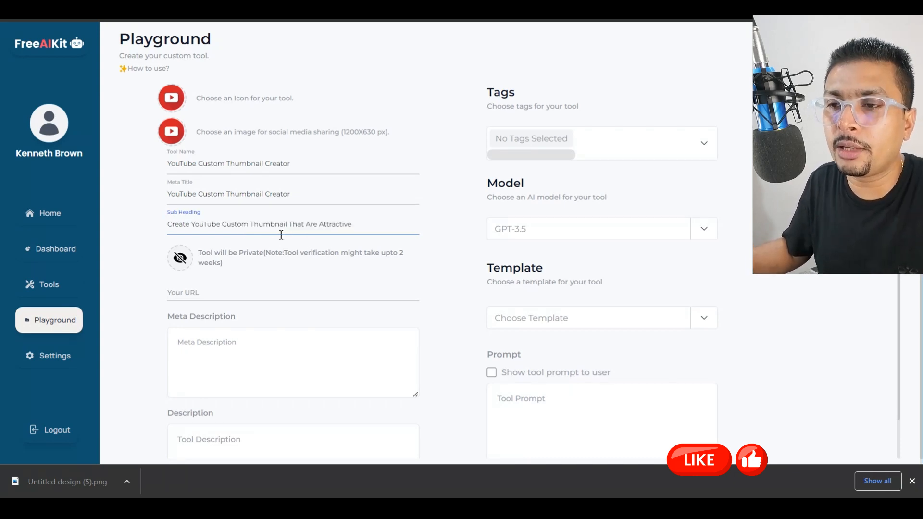
Change the tool's visibility from private to public.
{"action": "left_click", "coordinate": [181, 259]}
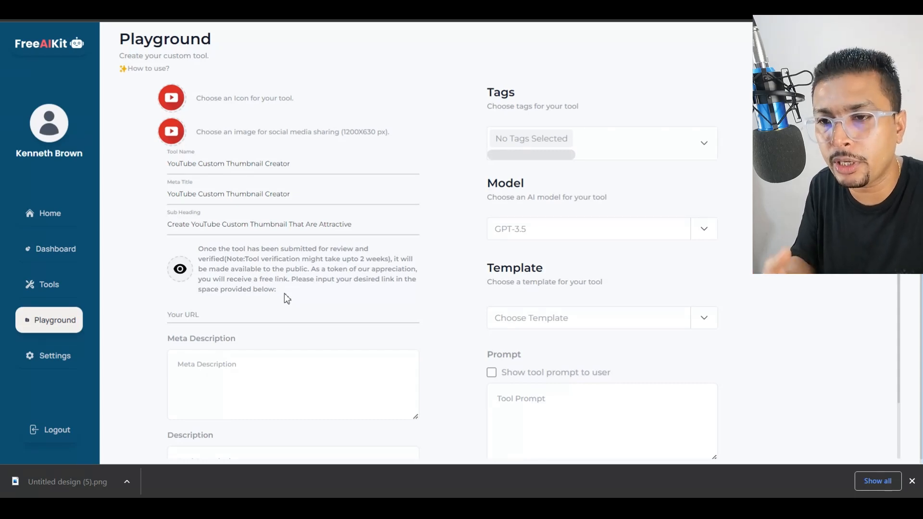
{"action": "left_click", "coordinate": [180, 270]}
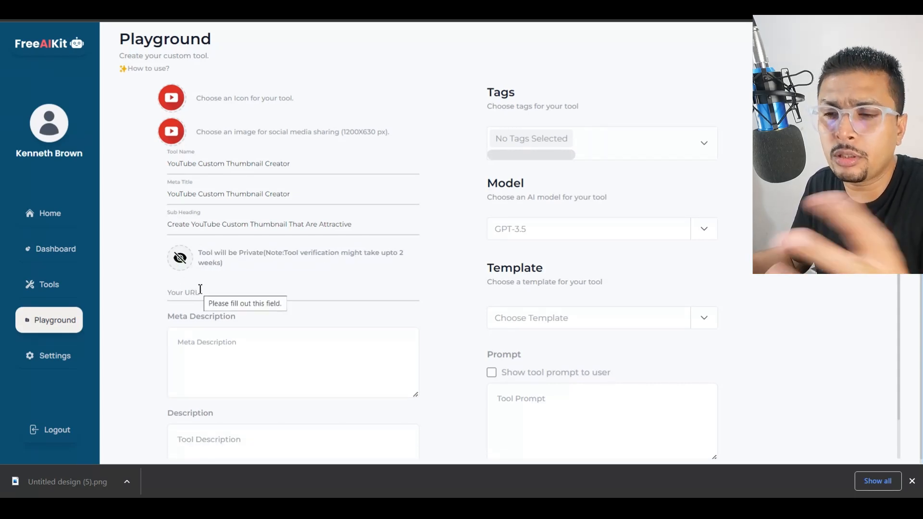
{"action": "left_click", "coordinate": [183, 261]}
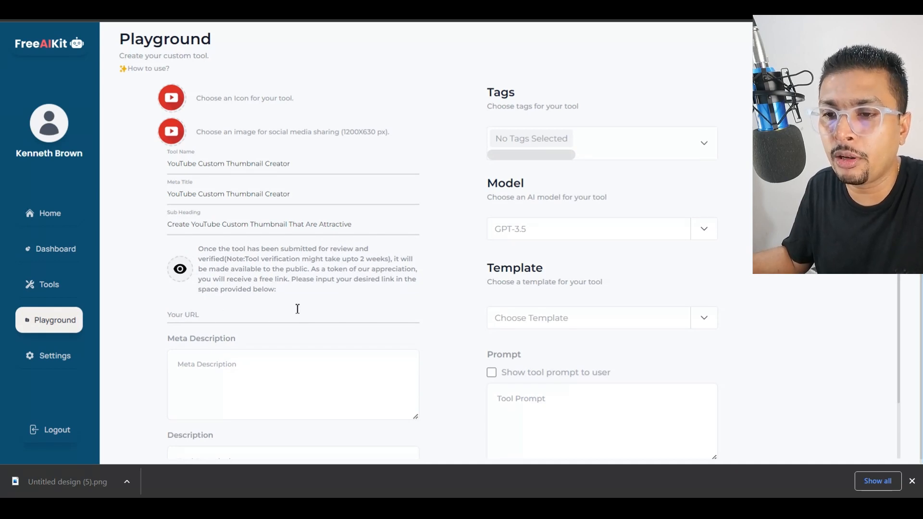
Copy the sub heading text into both the meta description and the tool description.
{"action": "scroll", "coordinate": [287, 309], "scroll_direction": "down", "scroll_amount": 2}
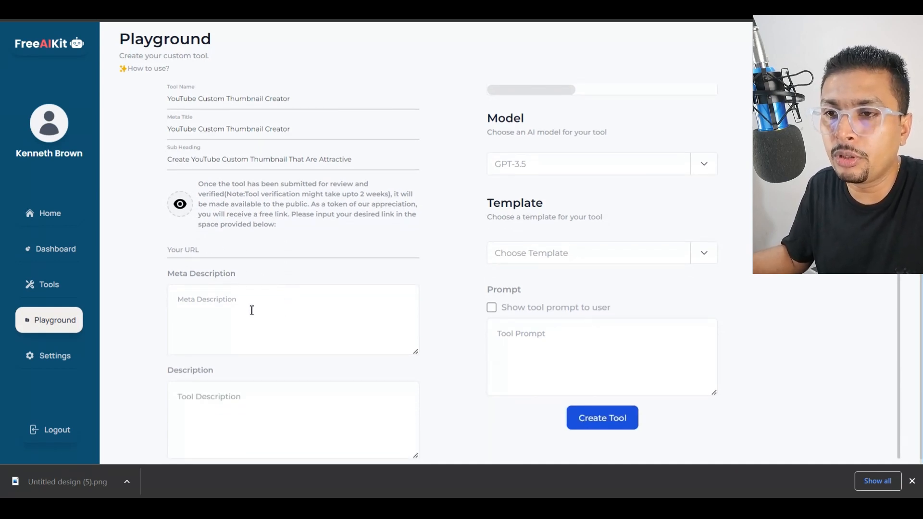
{"action": "left_click_drag", "start_coordinate": [351, 157], "coordinate": [164, 160]}
{"action": "key", "text": "ctrl+c"}
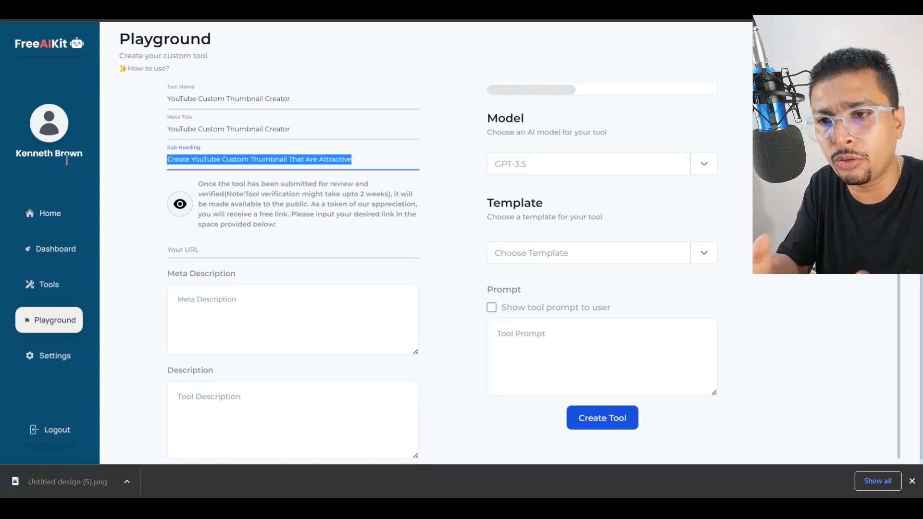
{"action": "left_click", "coordinate": [197, 304]}
{"action": "key", "text": "ctrl+v"}
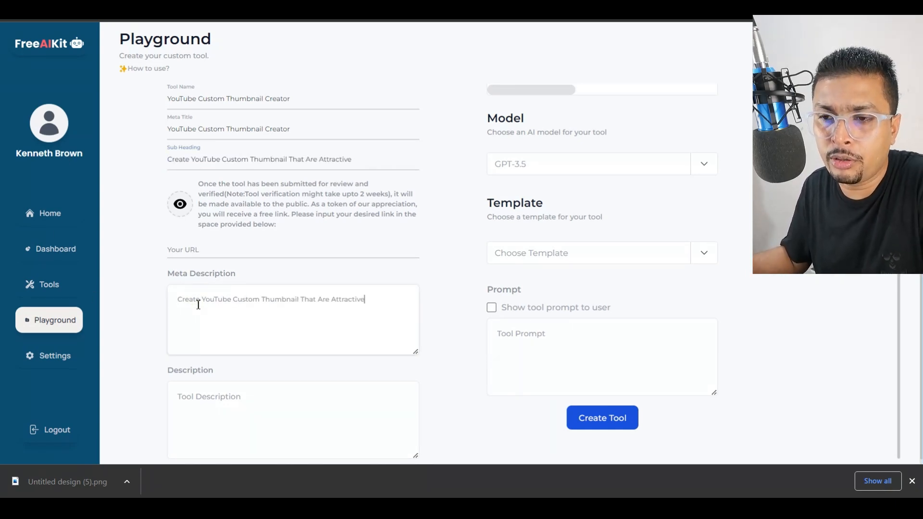
{"action": "left_click", "coordinate": [213, 396]}
{"action": "key", "text": "ctrl+v"}
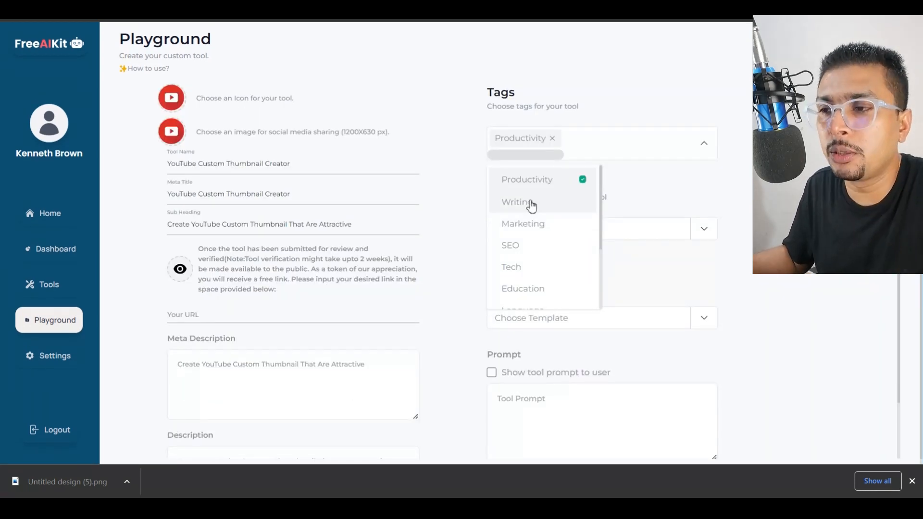
Tag the tool with Productivity, Writing, Marketing, SEO, Tech and Education.
{"action": "left_click", "coordinate": [533, 207]}
{"action": "left_click", "coordinate": [708, 147]}
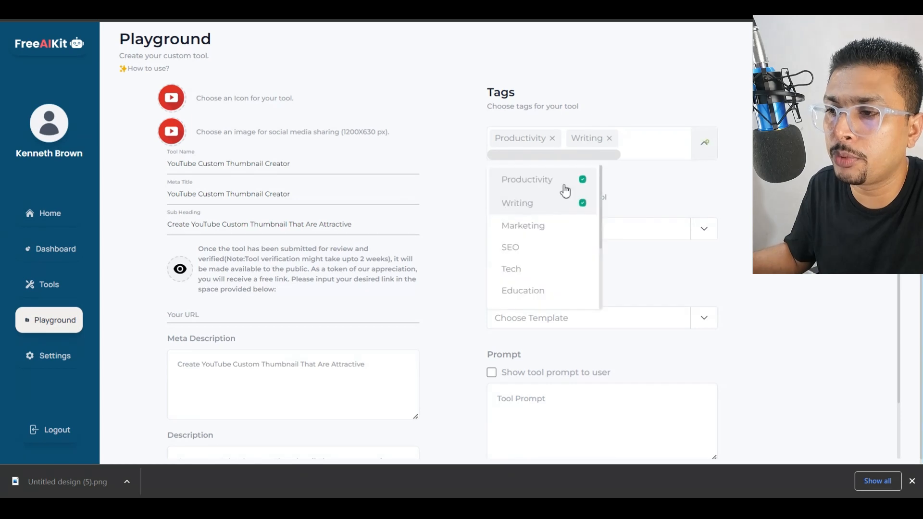
{"action": "left_click", "coordinate": [519, 227]}
{"action": "left_click", "coordinate": [710, 147]}
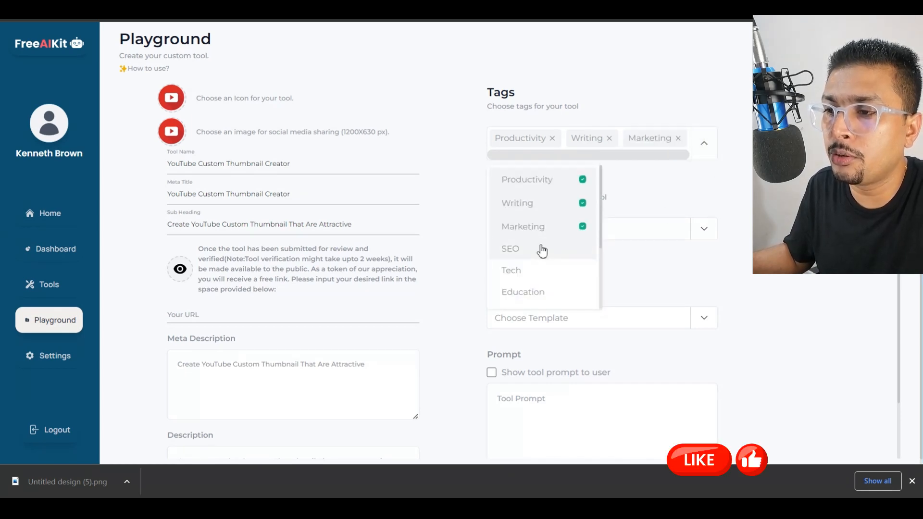
{"action": "left_click", "coordinate": [594, 250]}
{"action": "left_click", "coordinate": [706, 140]}
{"action": "left_click", "coordinate": [501, 274]}
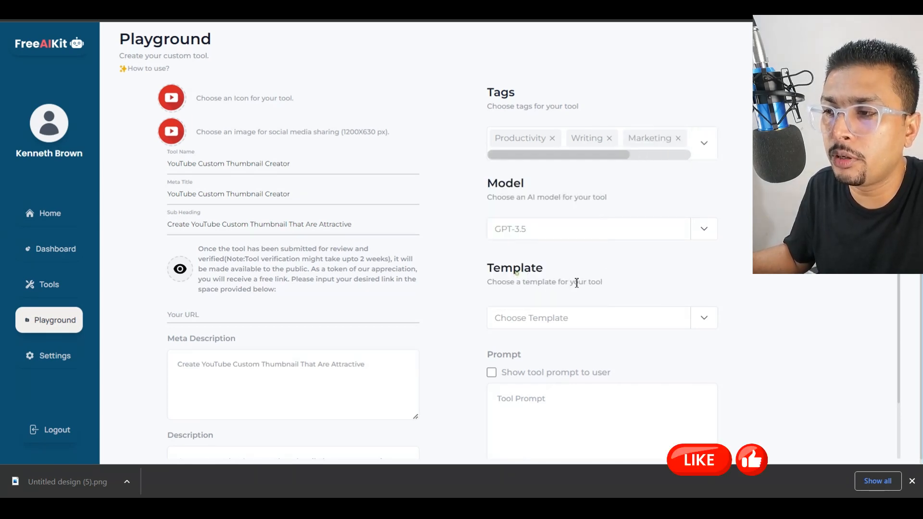
{"action": "left_click", "coordinate": [700, 153]}
{"action": "left_click", "coordinate": [519, 294]}
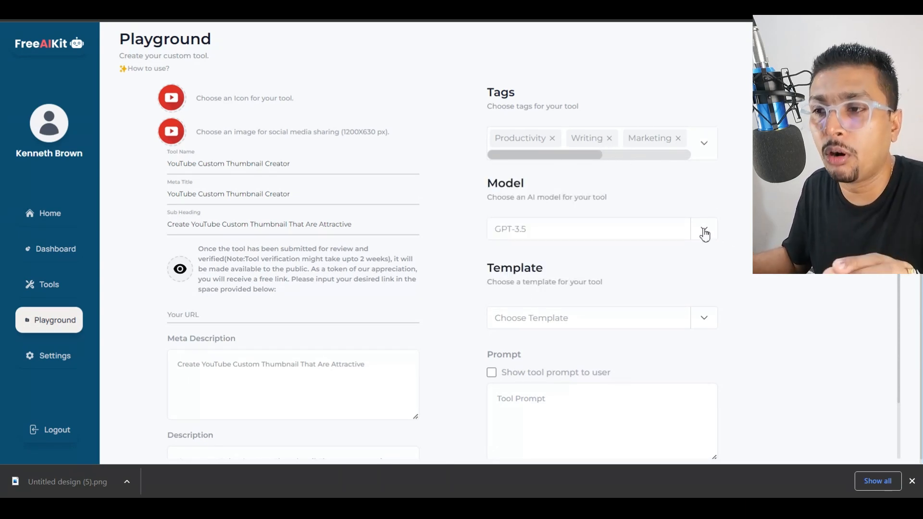
Check which AI models are offered for the tool.
{"action": "left_click", "coordinate": [704, 234]}
{"action": "left_click", "coordinate": [703, 231]}
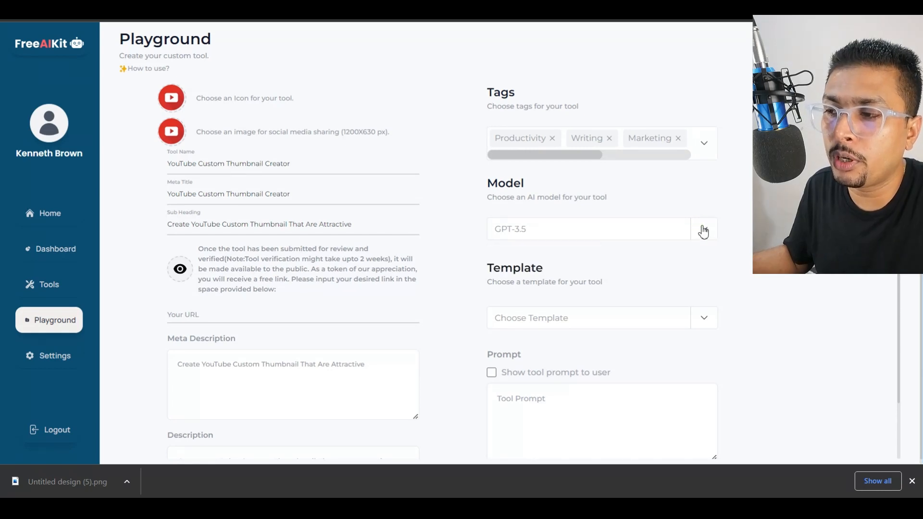
Choose GPT-3.5 as the tool's AI model and One input 1 as its template.
{"action": "left_click", "coordinate": [703, 232]}
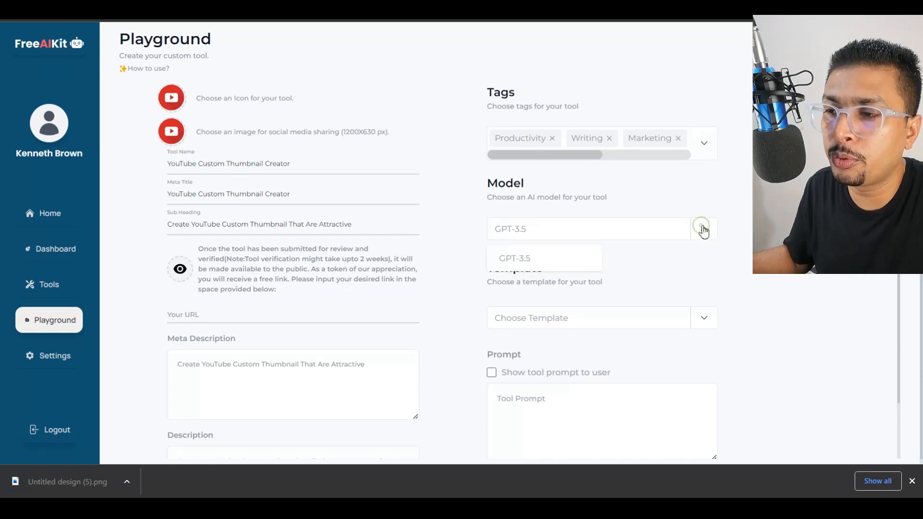
{"action": "left_click", "coordinate": [515, 264]}
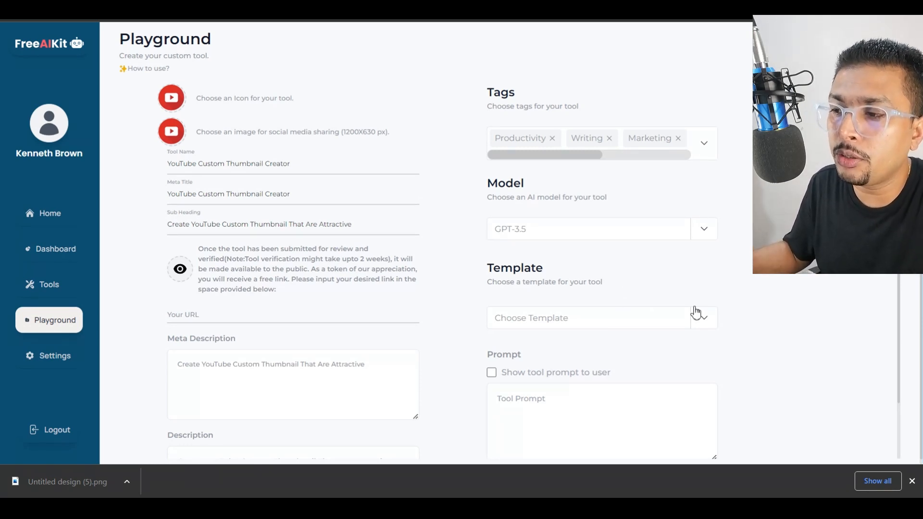
{"action": "left_click", "coordinate": [704, 321]}
{"action": "left_click", "coordinate": [530, 348]}
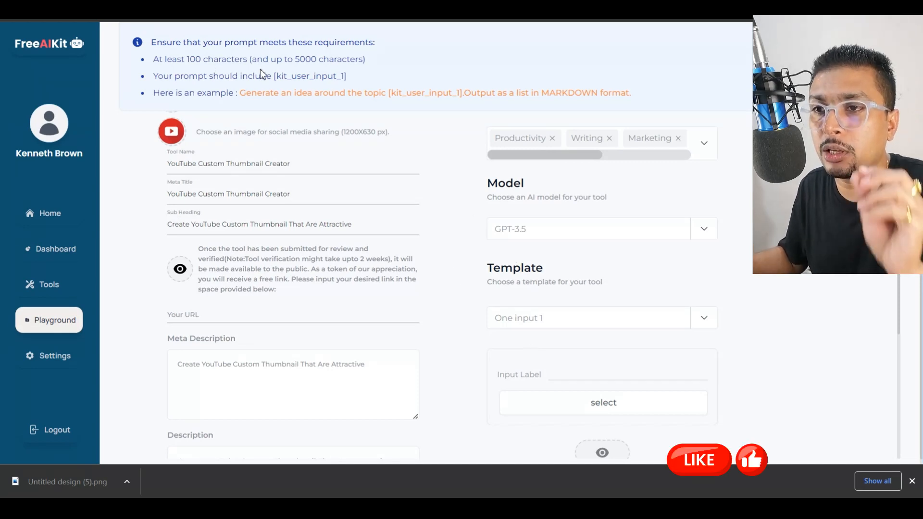
Copy the example text "Generate an idea around the topic [kit_user_input_1]" into the tool prompt, placing the input placeholder on its own line.
{"action": "scroll", "coordinate": [418, 231], "scroll_direction": "down", "scroll_amount": 4}
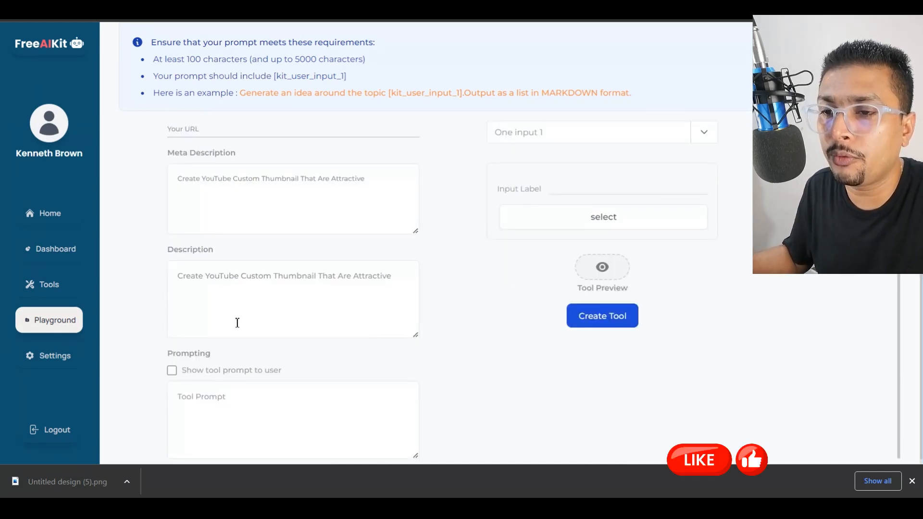
{"action": "scroll", "coordinate": [238, 356], "scroll_direction": "down", "scroll_amount": 1}
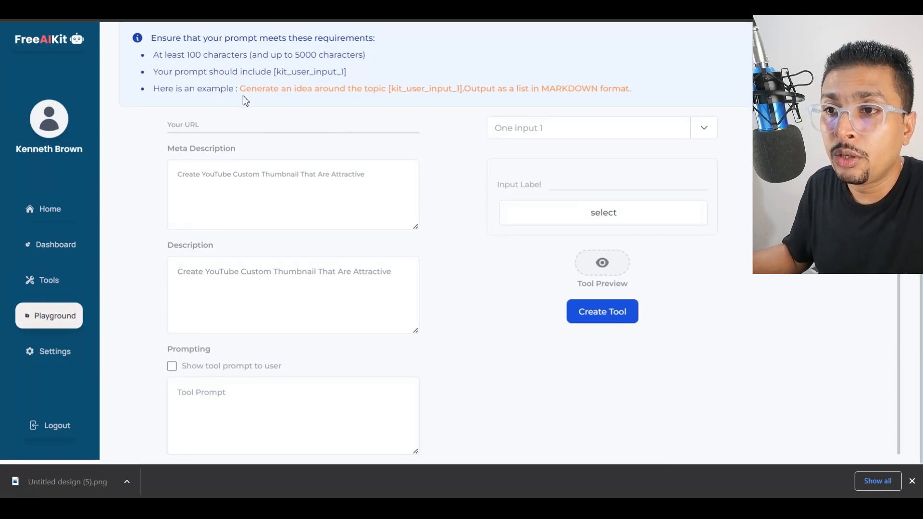
{"action": "left_click_drag", "start_coordinate": [243, 90], "coordinate": [462, 92]}
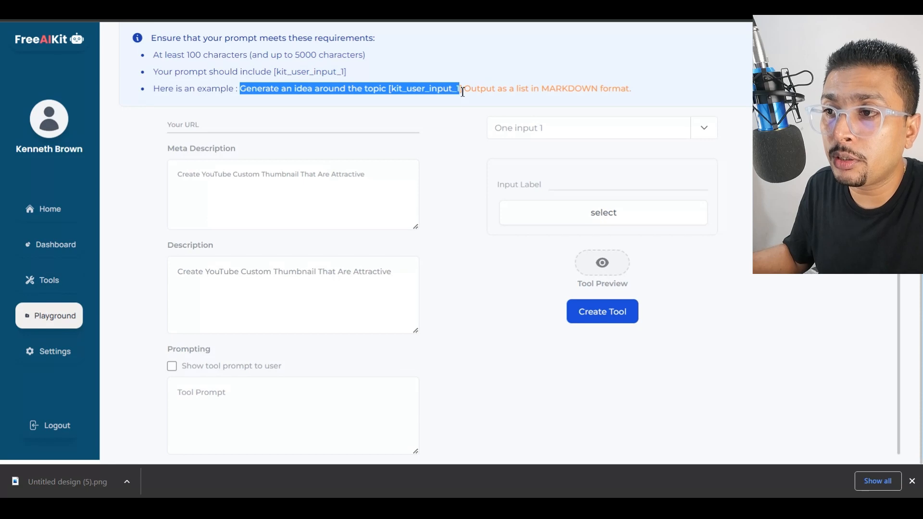
{"action": "left_click", "coordinate": [212, 400]}
{"action": "type", "text": "Generate an idea around the topic [kit_user_input_1]"}
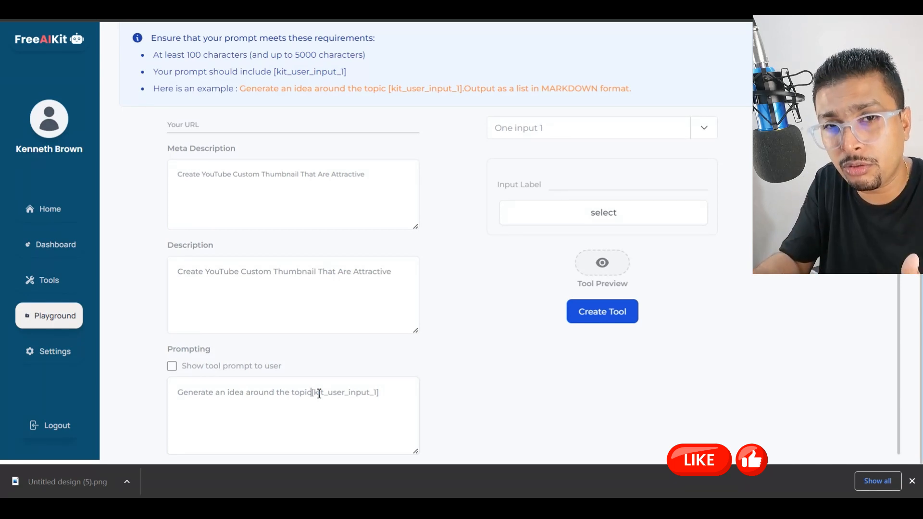
{"action": "key", "text": "Return"}
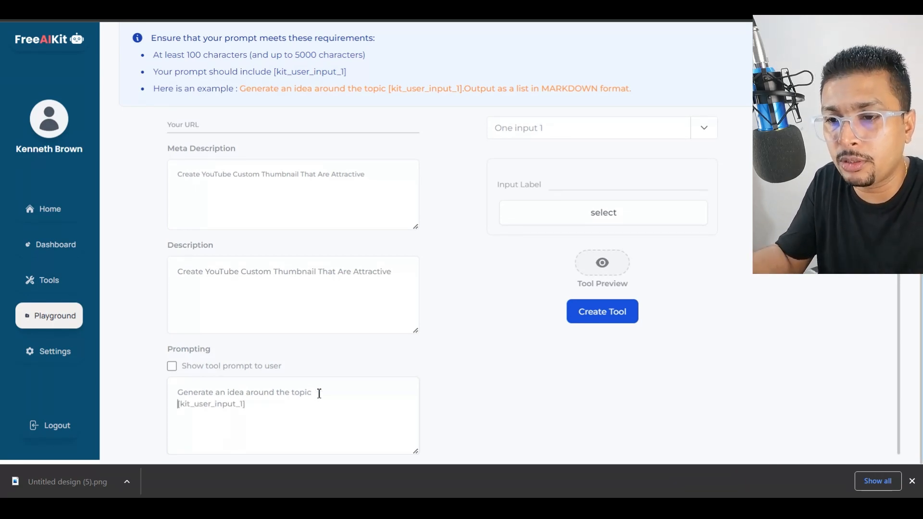
Reword the first line of the tool prompt to "Generate YouTube Custom Thumbnail For", keeping the placeholder below it.
{"action": "left_click_drag", "start_coordinate": [180, 393], "coordinate": [314, 392]}
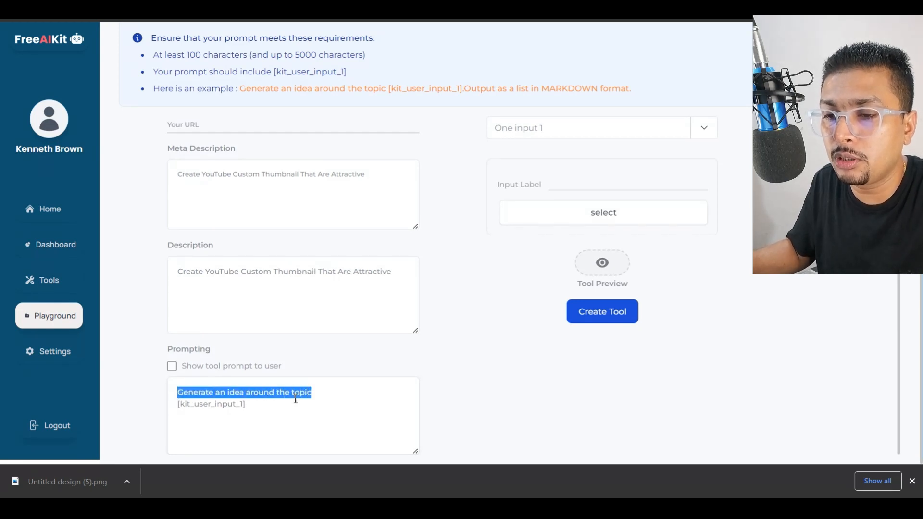
{"action": "scroll", "coordinate": [333, 380], "scroll_direction": "up", "scroll_amount": 2}
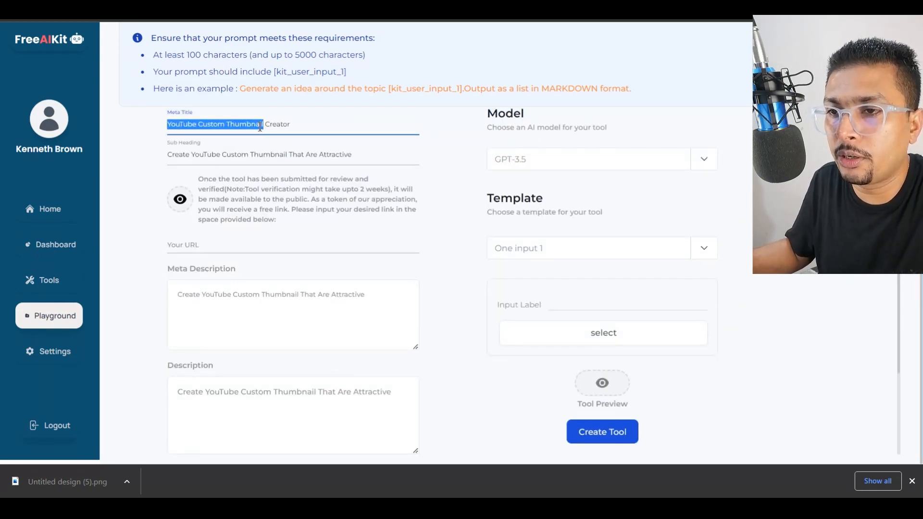
{"action": "scroll", "coordinate": [294, 339], "scroll_direction": "down", "scroll_amount": 2}
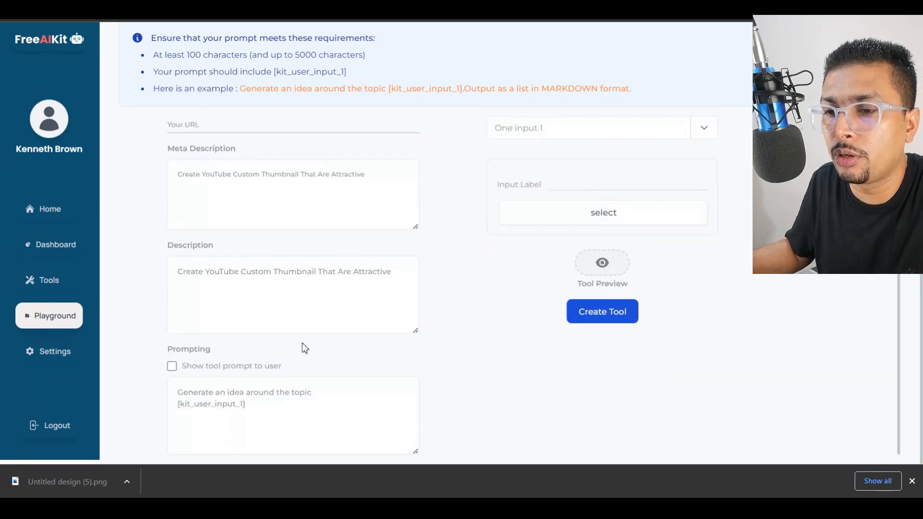
{"action": "left_click_drag", "start_coordinate": [217, 395], "coordinate": [312, 395]}
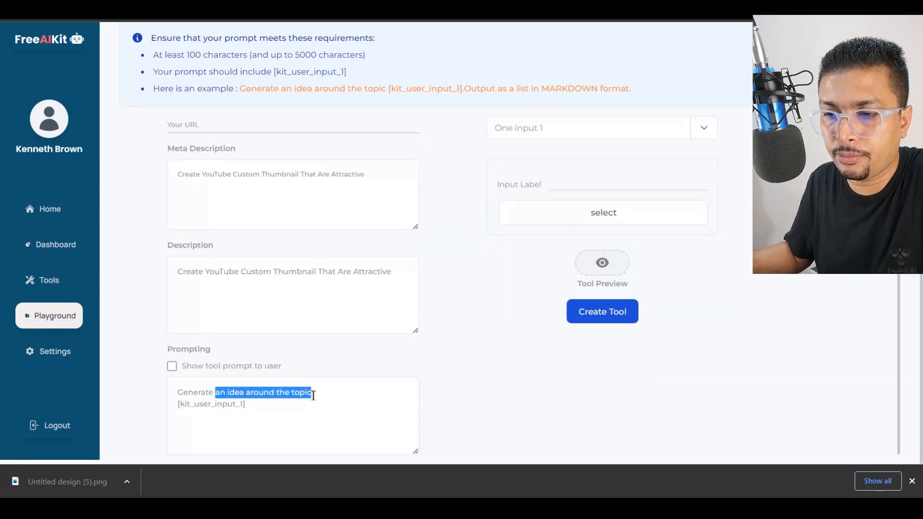
{"action": "type", "text": "YouTube Custom Thumbnail"}
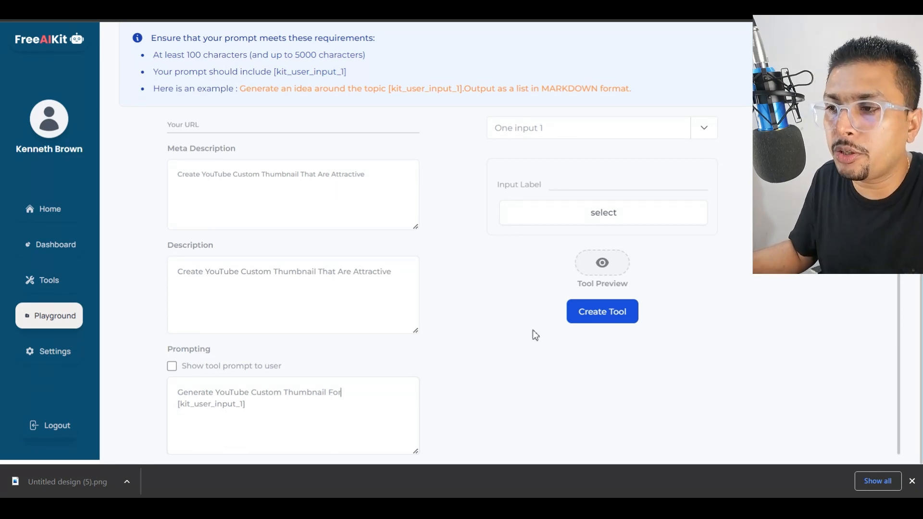
Label the template's input "Video Title" and select that input template for the tool.
{"action": "scroll", "coordinate": [553, 327], "scroll_direction": "up", "scroll_amount": 1}
{"action": "left_click", "coordinate": [559, 245]}
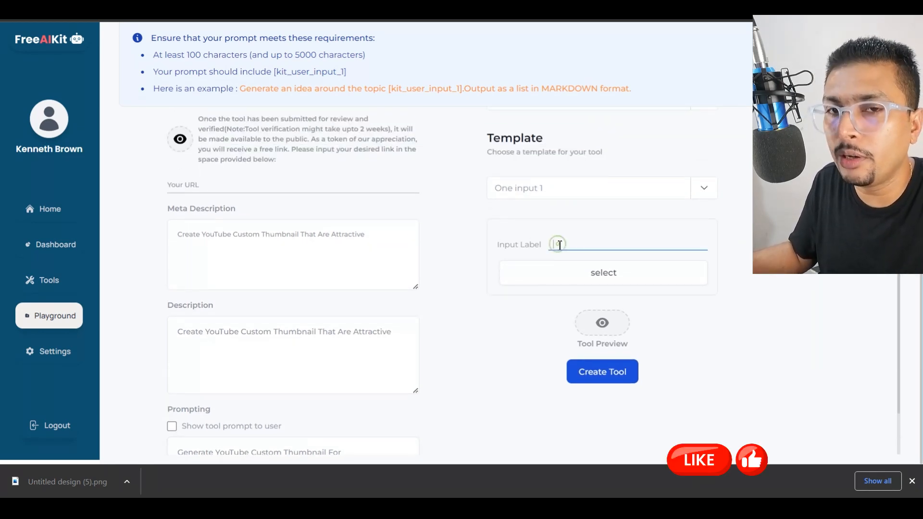
{"action": "type", "text": "Video Title"}
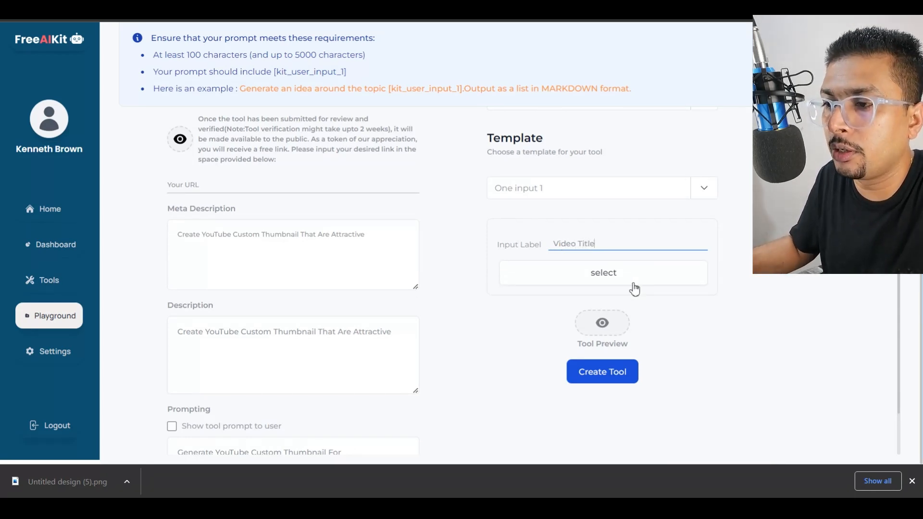
{"action": "left_click", "coordinate": [601, 276]}
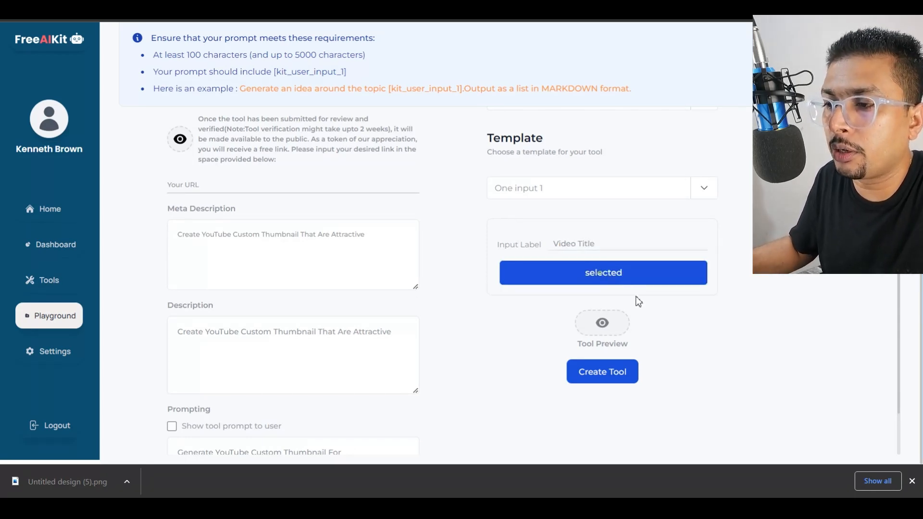
Preview how the tool will display, including its input, output and about sections.
{"action": "left_click", "coordinate": [601, 325]}
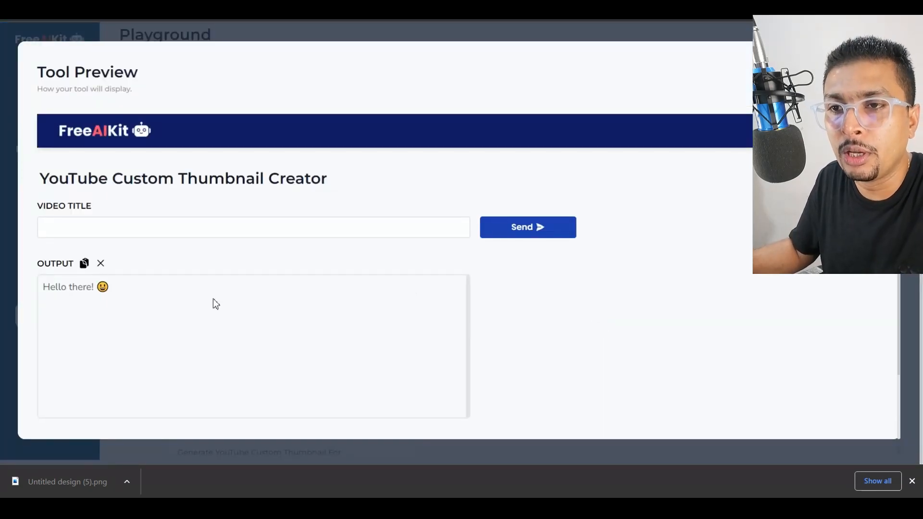
{"action": "scroll", "coordinate": [221, 295], "scroll_direction": "down", "scroll_amount": 2}
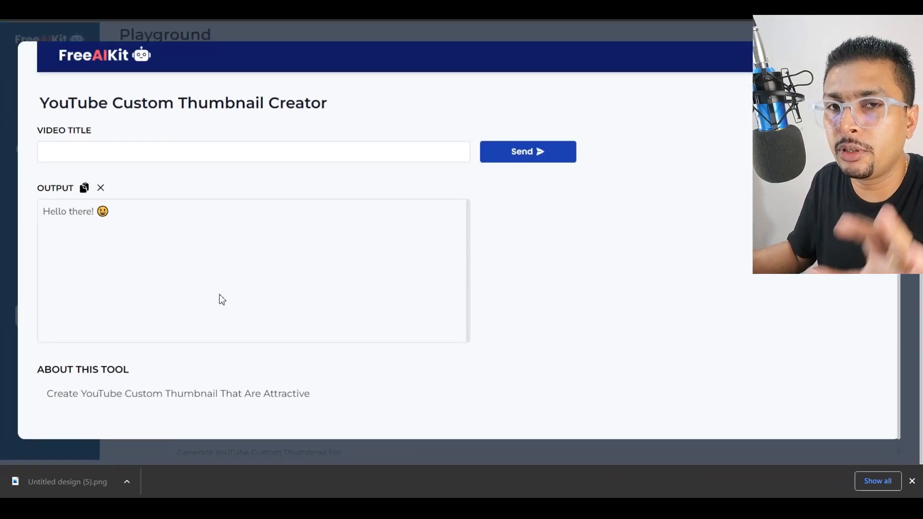